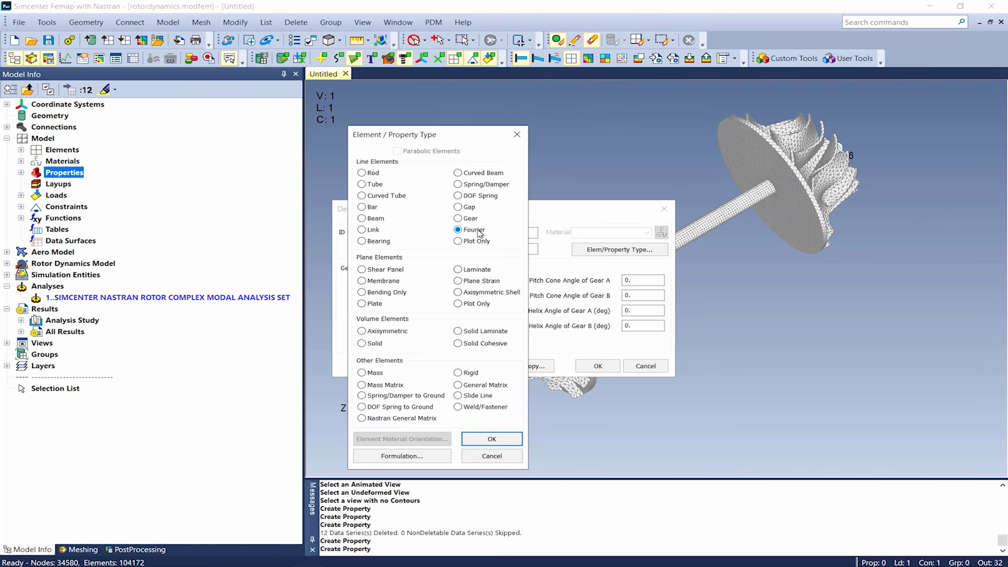
# Review the property definition for the Bearing element type without creating a property.
pyautogui.click(390, 244)
pyautogui.click(485, 439)
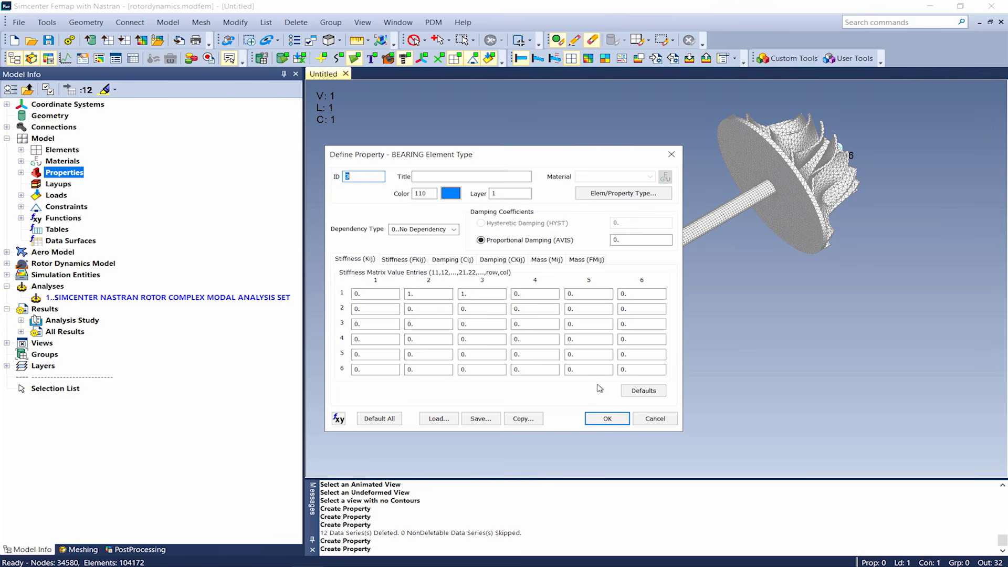
pyautogui.click(653, 419)
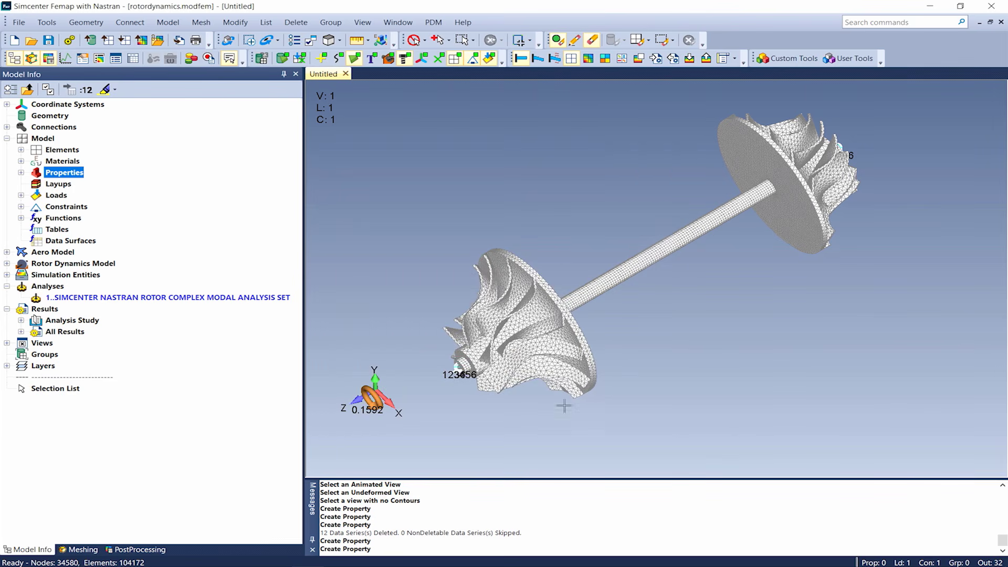
# Expand the Rotor Dynamics Model and review the analysis types available for a new analysis set without creating one.
pyautogui.click(7, 263)
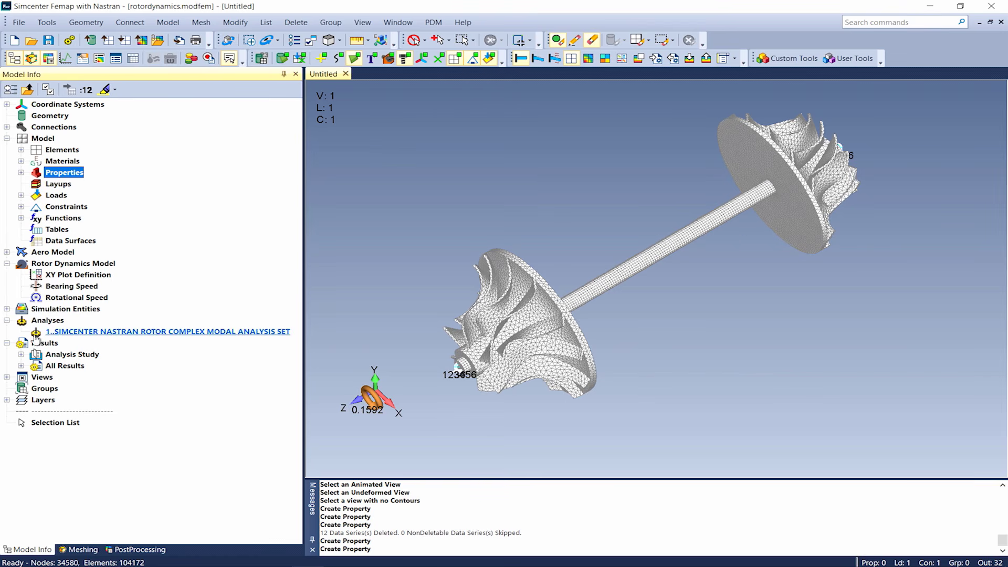
pyautogui.rightClick(56, 332)
pyautogui.click(76, 338)
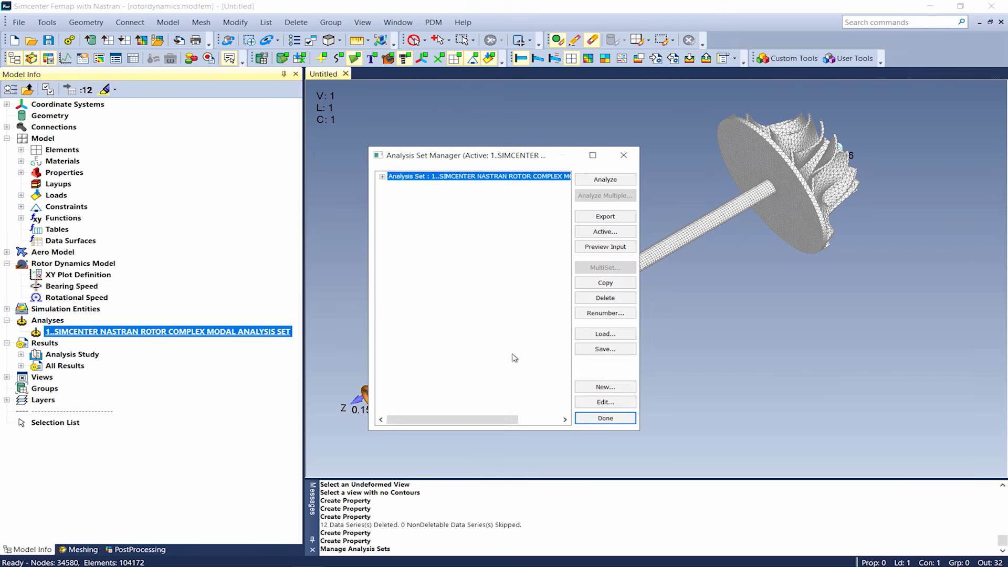
pyautogui.click(604, 387)
pyautogui.click(597, 447)
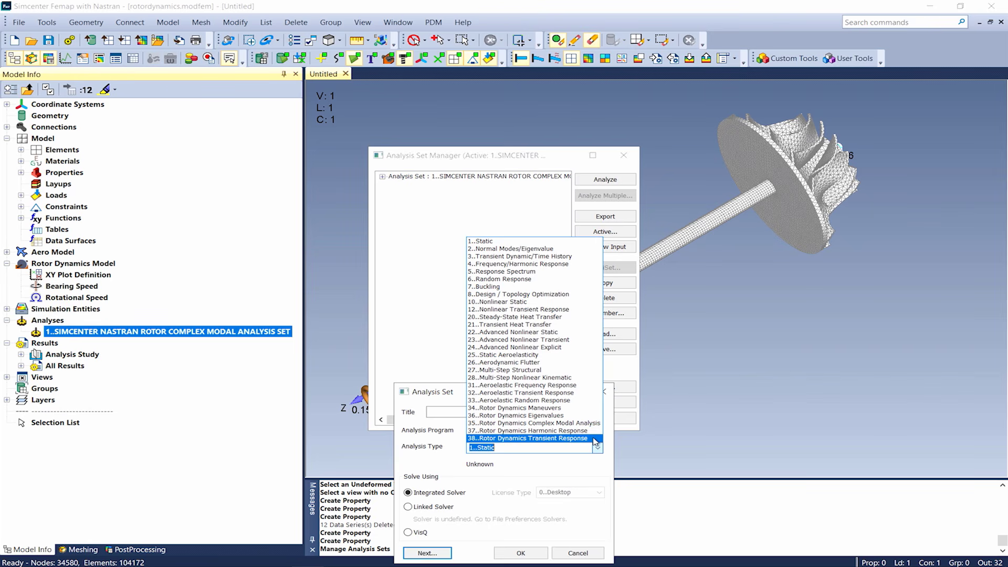
pyautogui.click(566, 555)
pyautogui.click(566, 555)
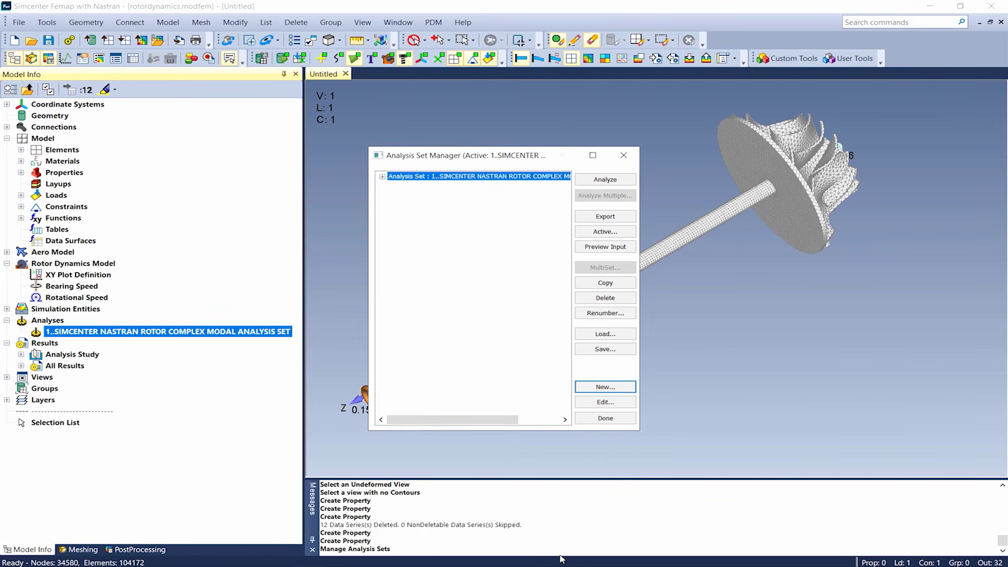
pyautogui.click(585, 421)
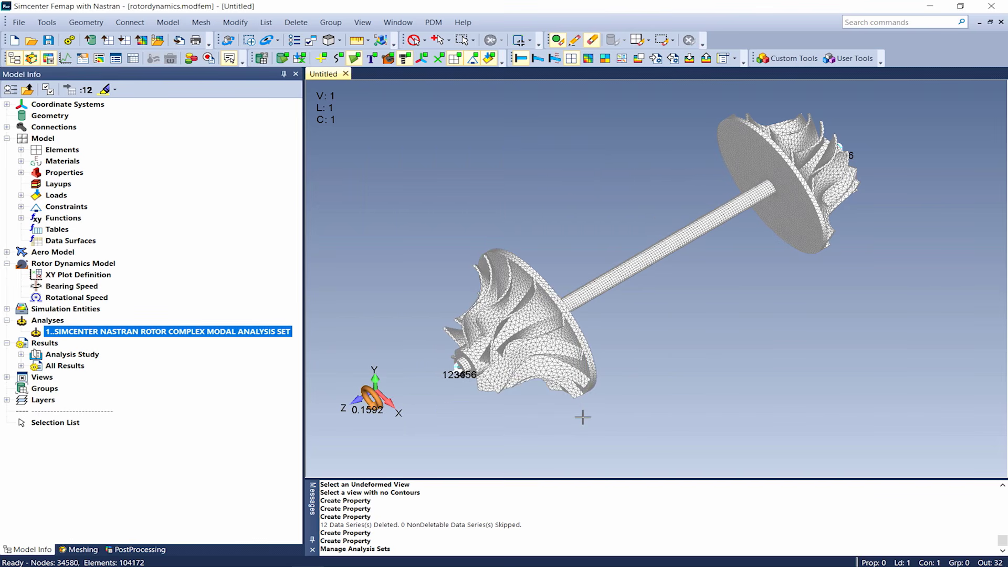
# Open the Rotor Dynamics options of the existing rotor complex modal analysis set.
pyautogui.rightClick(44, 333)
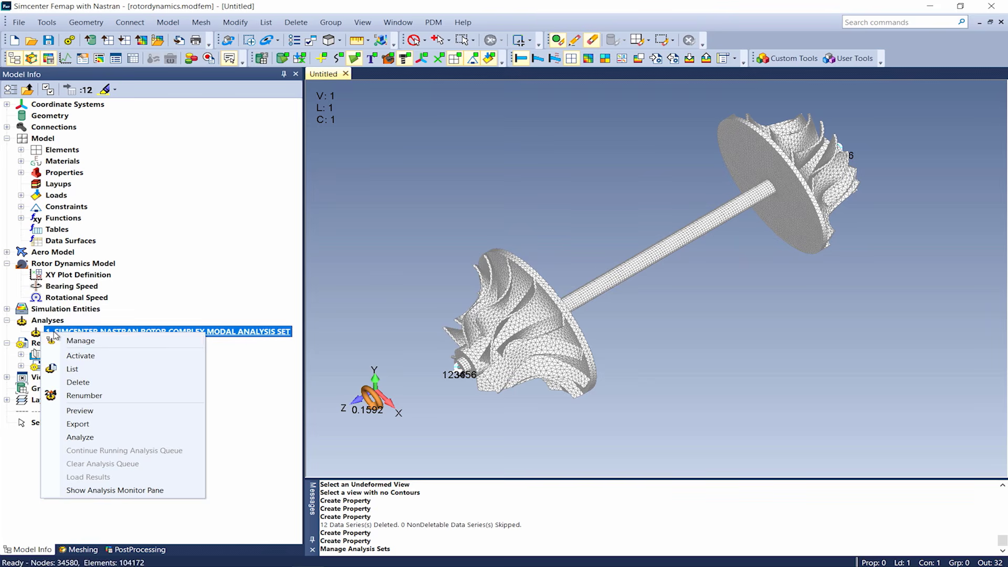
pyautogui.click(66, 341)
pyautogui.click(382, 176)
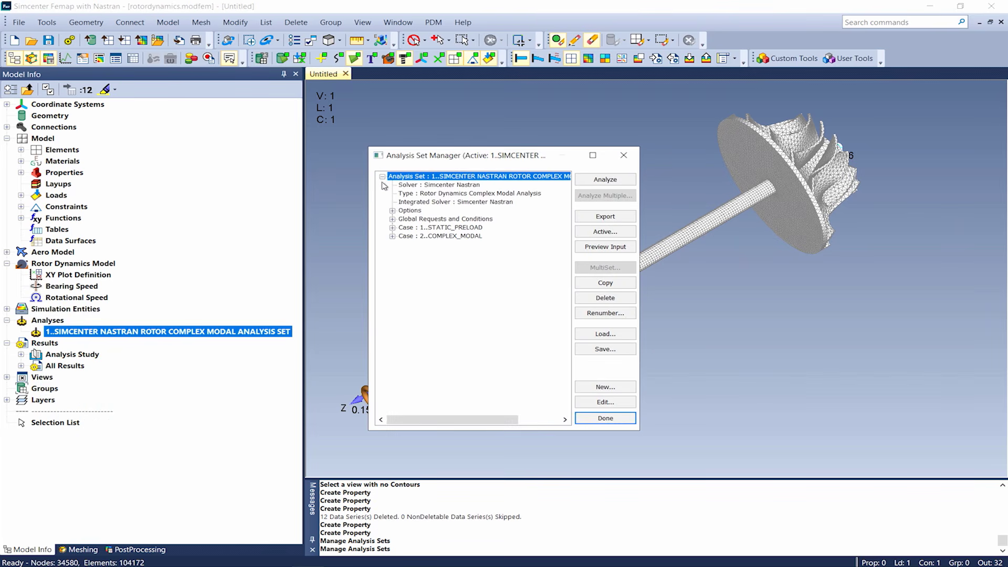
pyautogui.click(393, 211)
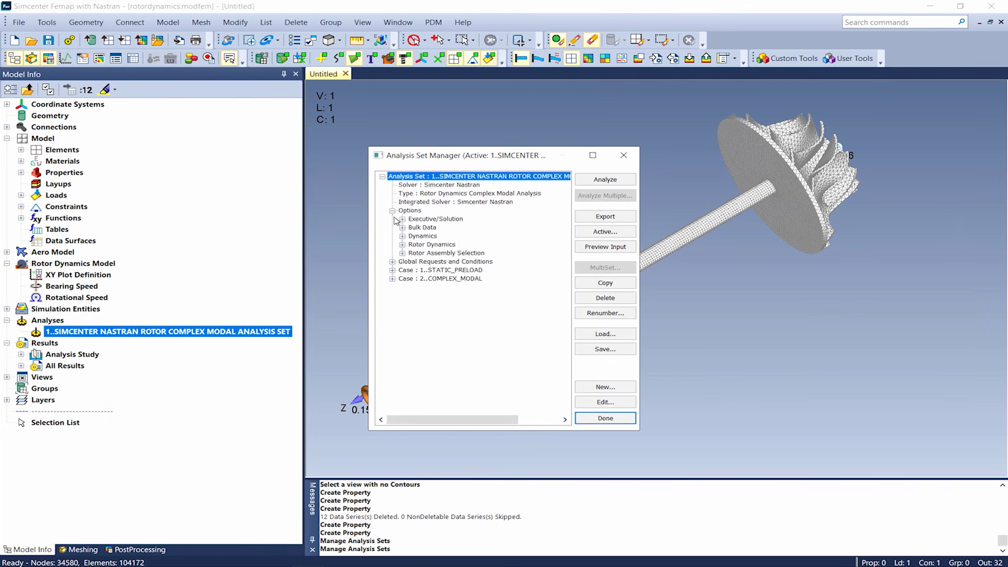
pyautogui.click(403, 245)
pyautogui.doubleClick(428, 253)
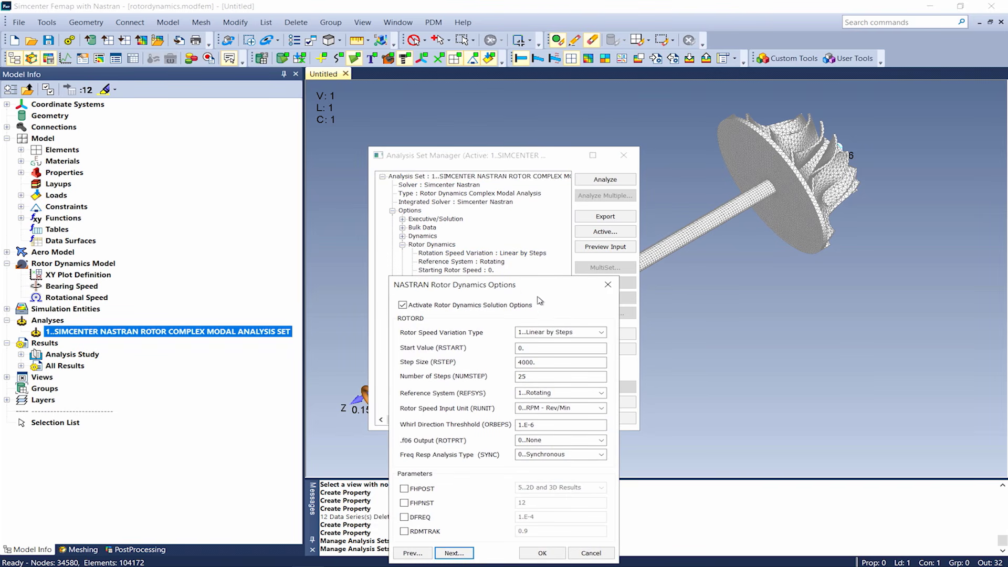
# Review the rotor speed variation types and the Rotor Modeling Assembly Selection, leaving the settings unchanged.
pyautogui.click(602, 333)
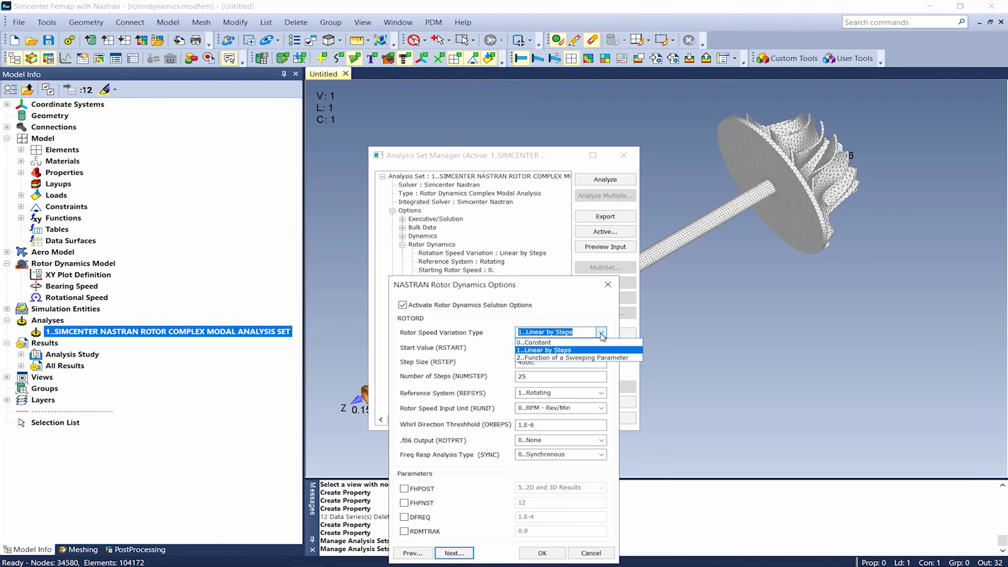
pyautogui.click(603, 337)
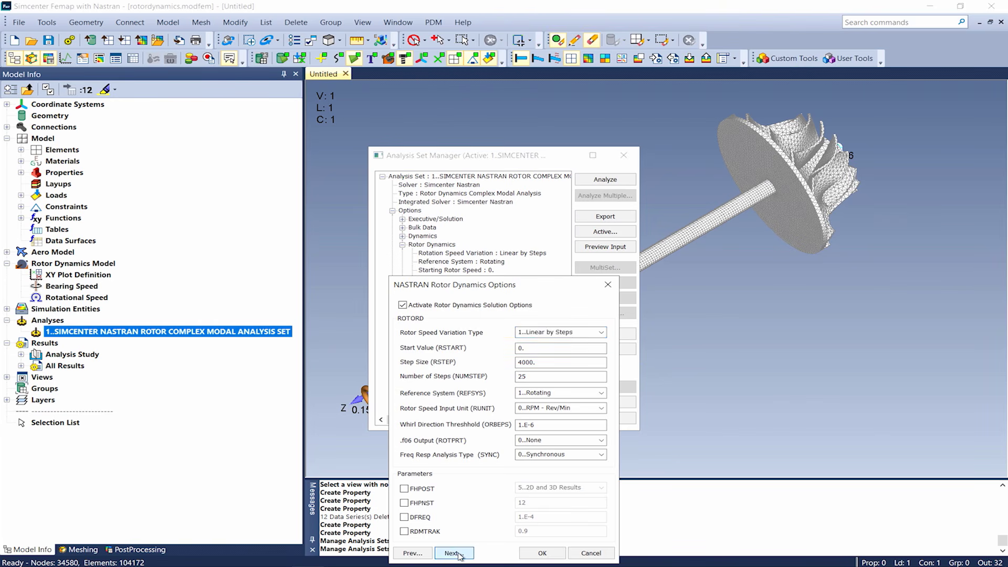
pyautogui.click(452, 554)
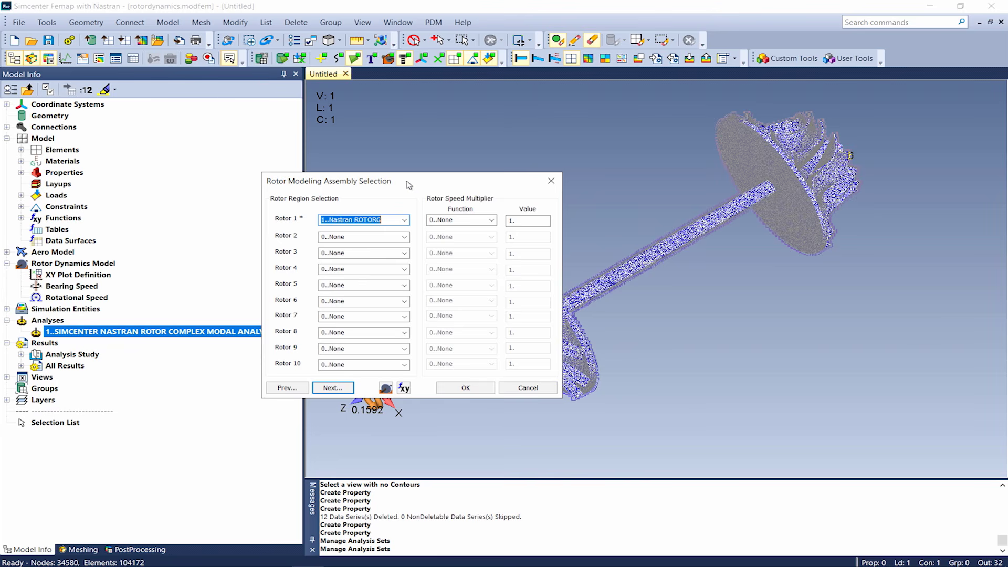
pyautogui.click(515, 388)
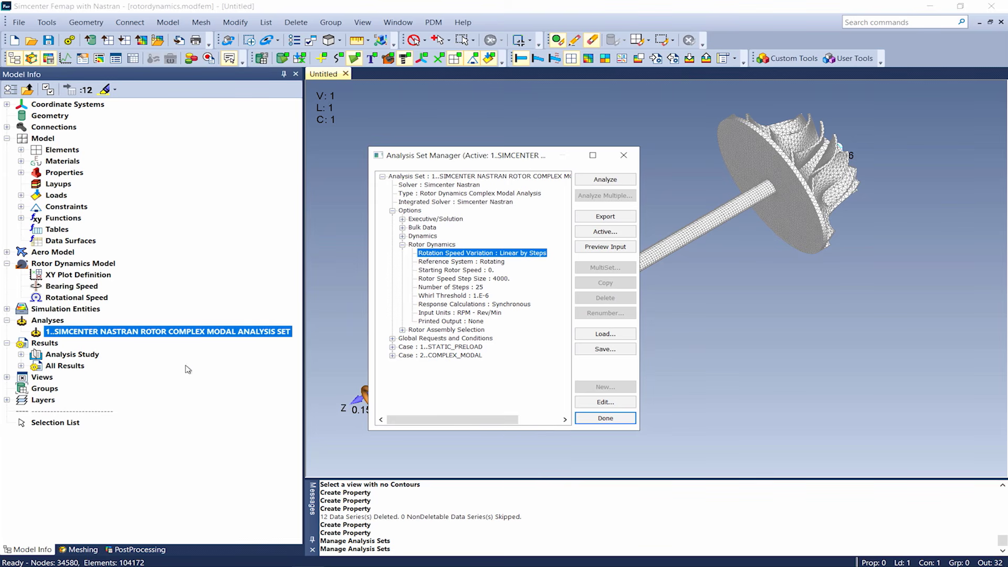
# Expand All Results to list the vibration modes for each rotation speed.
pyautogui.click(21, 366)
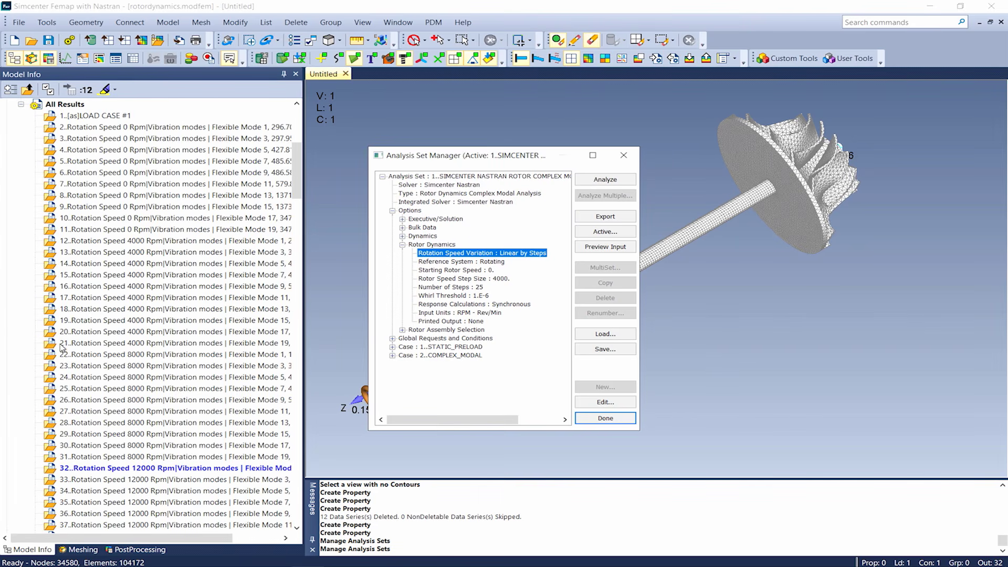
pyautogui.scroll(8, 149, 413)
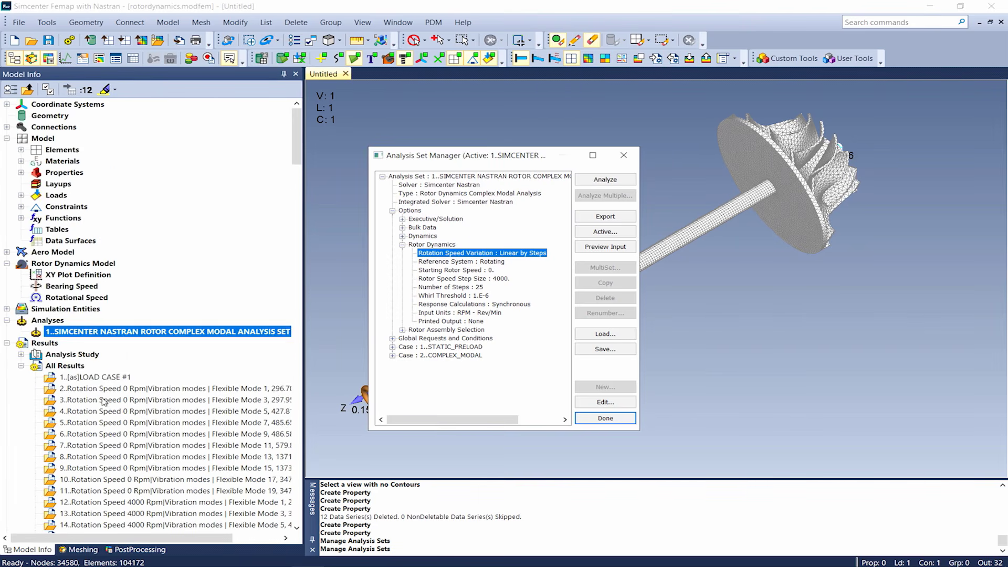
# Close the Analysis Set Manager and chart the 0P_Line, 2P_Line-Rotating and EigenFrequency functions 7 to 16 against rotation speed.
pyautogui.click(21, 218)
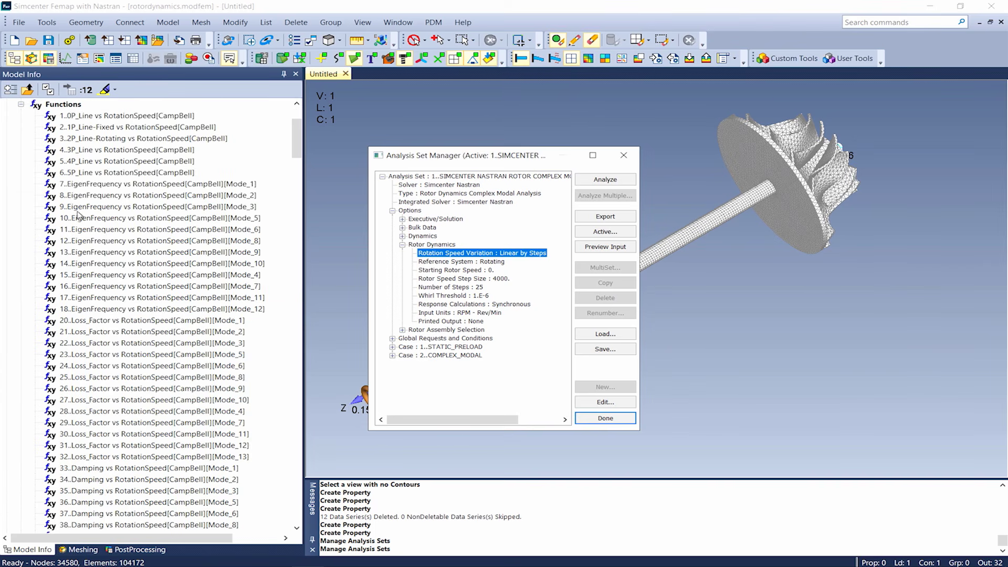
pyautogui.click(82, 183)
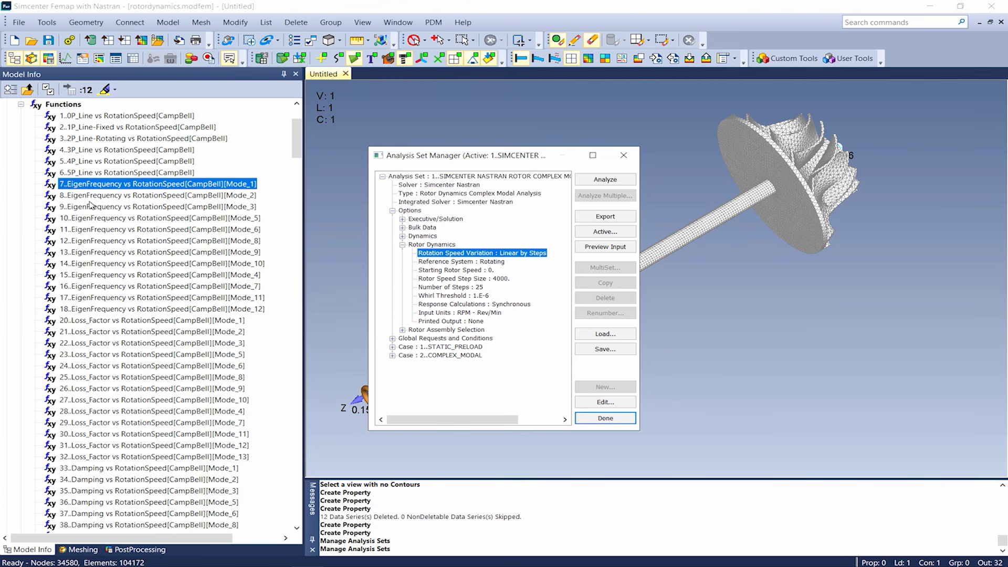
pyautogui.keyDown('shift'); pyautogui.click(105, 288); pyautogui.keyUp('shift')
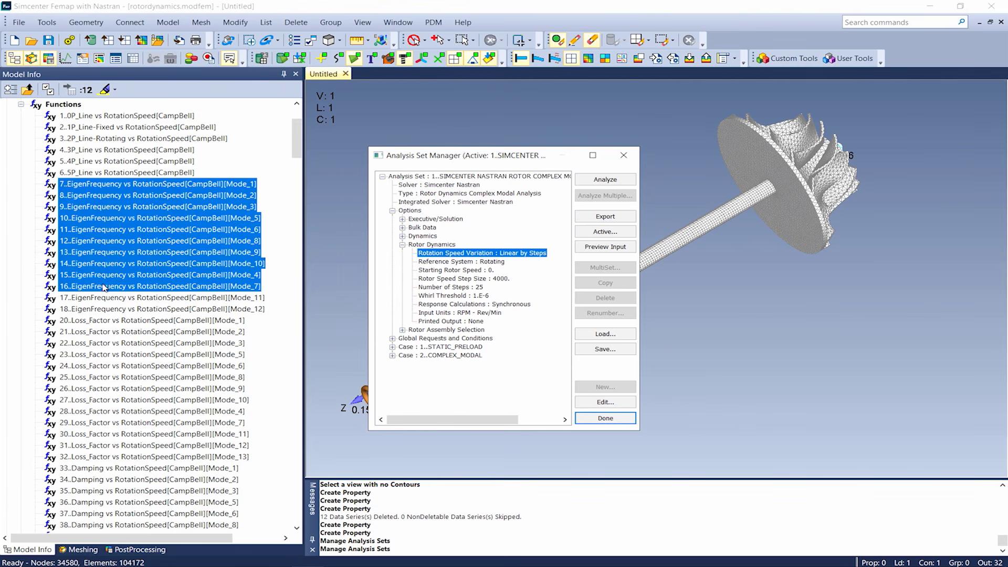
pyautogui.keyDown('ctrl'); pyautogui.click(115, 117); pyautogui.keyUp('ctrl')
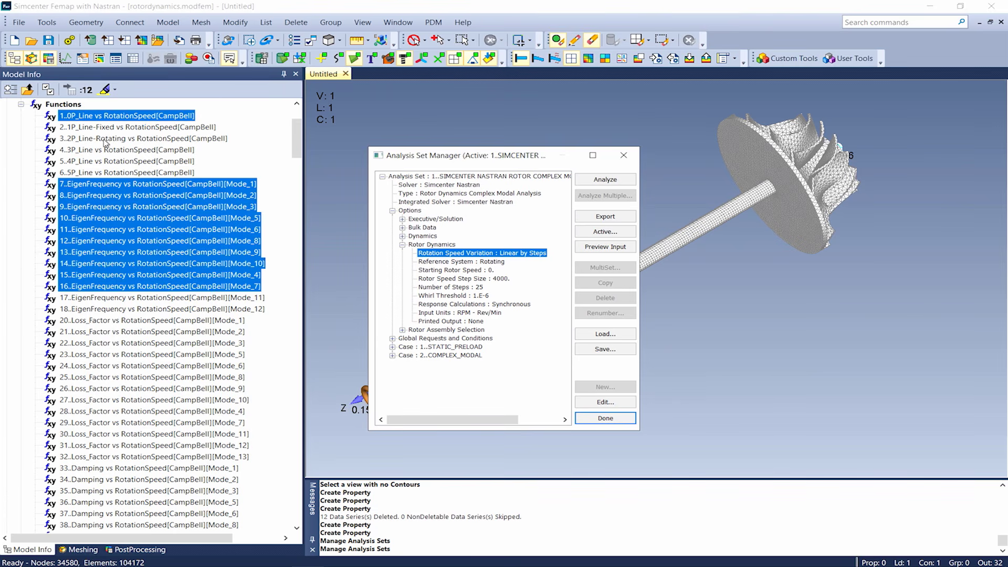
pyautogui.keyDown('ctrl'); pyautogui.click(107, 140); pyautogui.keyUp('ctrl')
pyautogui.rightClick(105, 141)
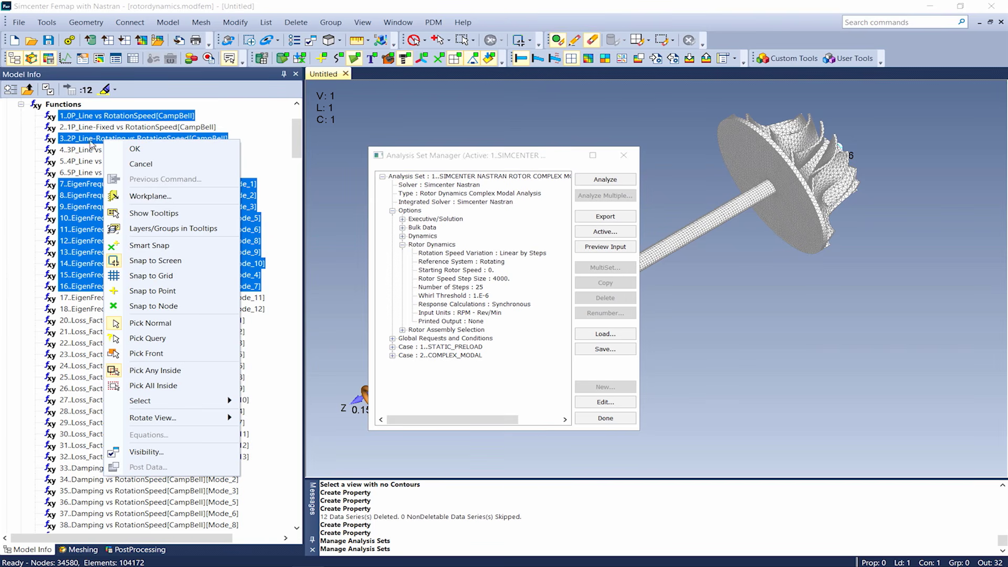
pyautogui.click(605, 419)
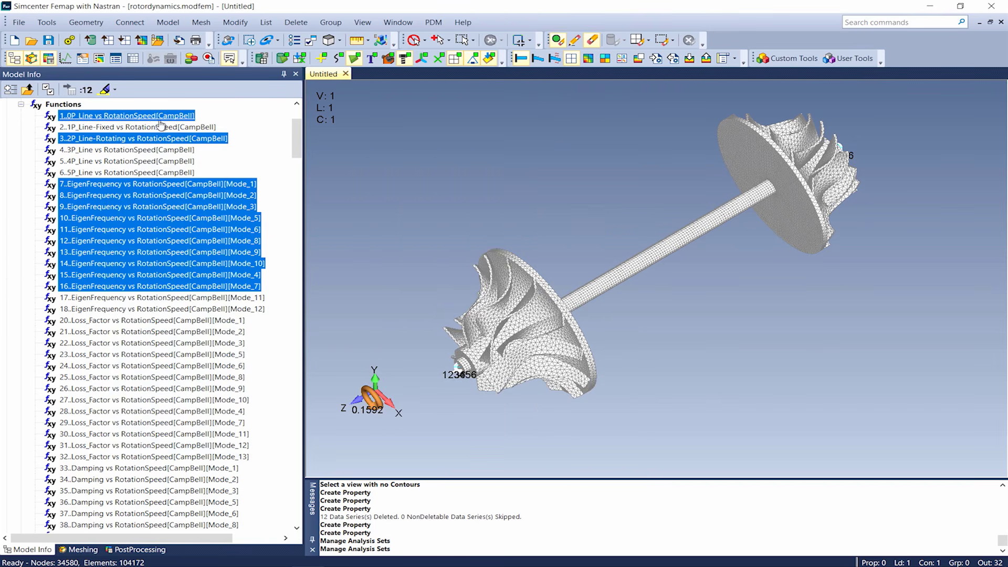
pyautogui.rightClick(153, 116)
pyautogui.click(171, 208)
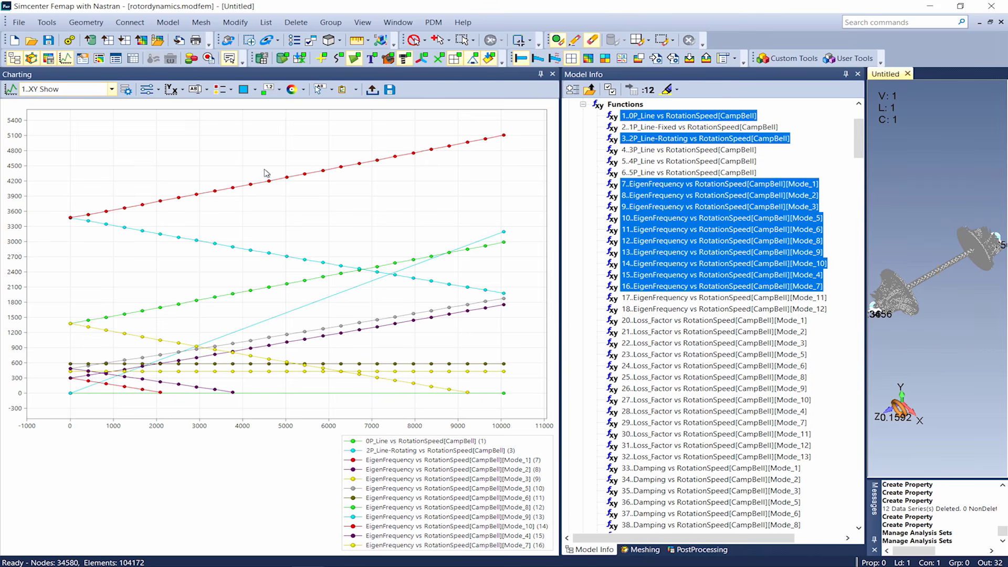
# Close the chart and display result set 32, Flexible Mode 1 at 12000 rpm, as an animated contour plot.
pyautogui.click(552, 76)
pyautogui.moveTo(297, 155); pyautogui.dragTo(307, 304)
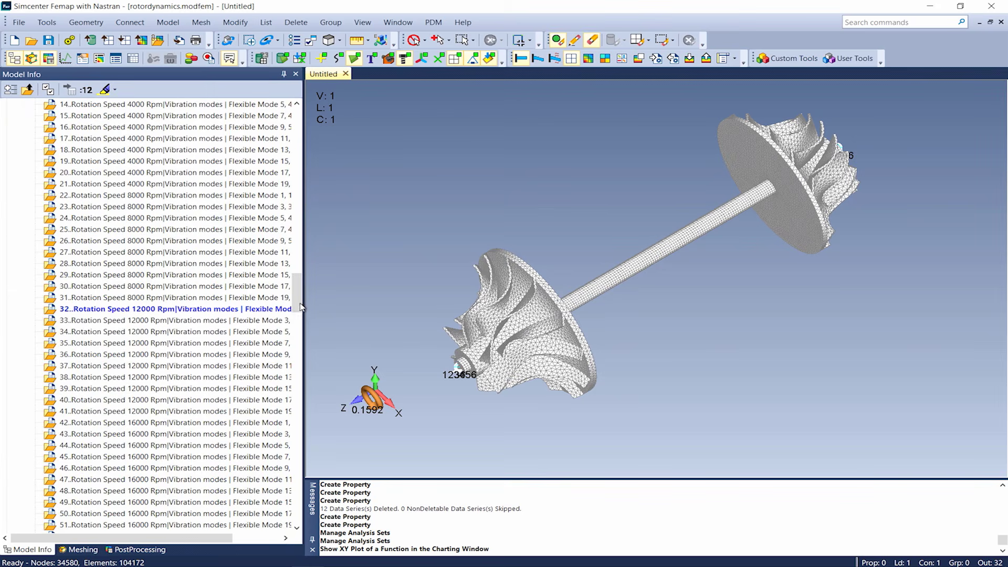
pyautogui.click(189, 312)
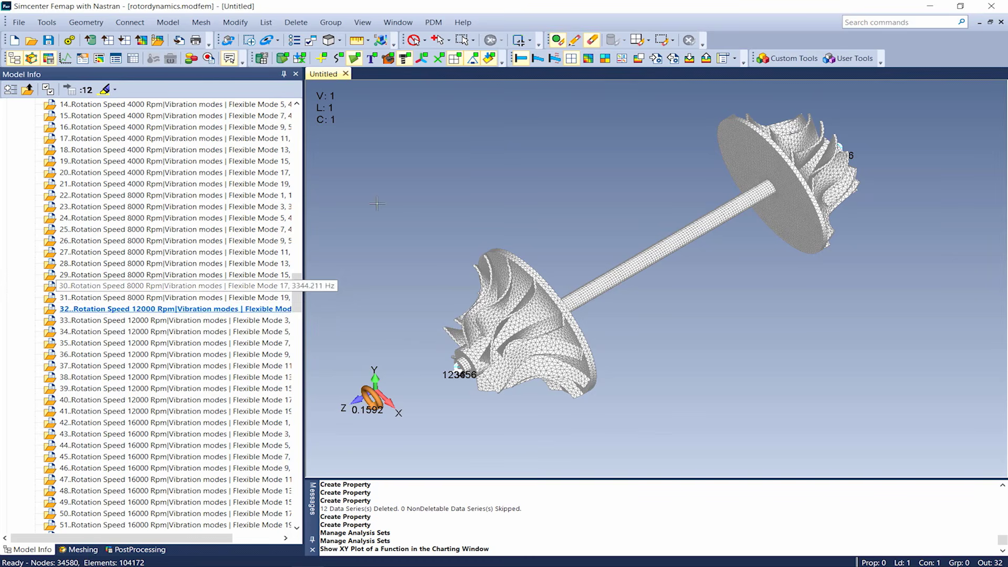
pyautogui.click(589, 59)
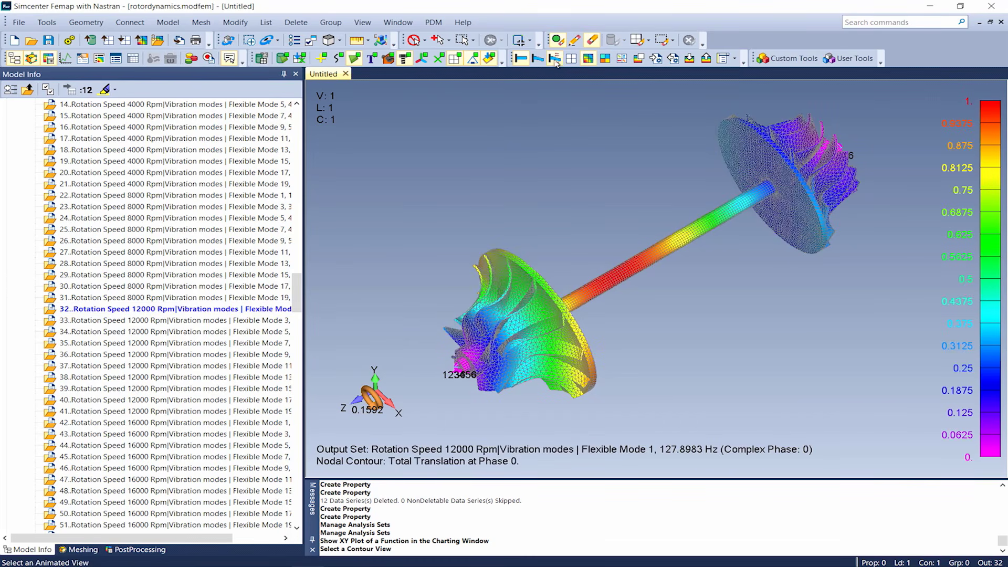
pyautogui.click(557, 60)
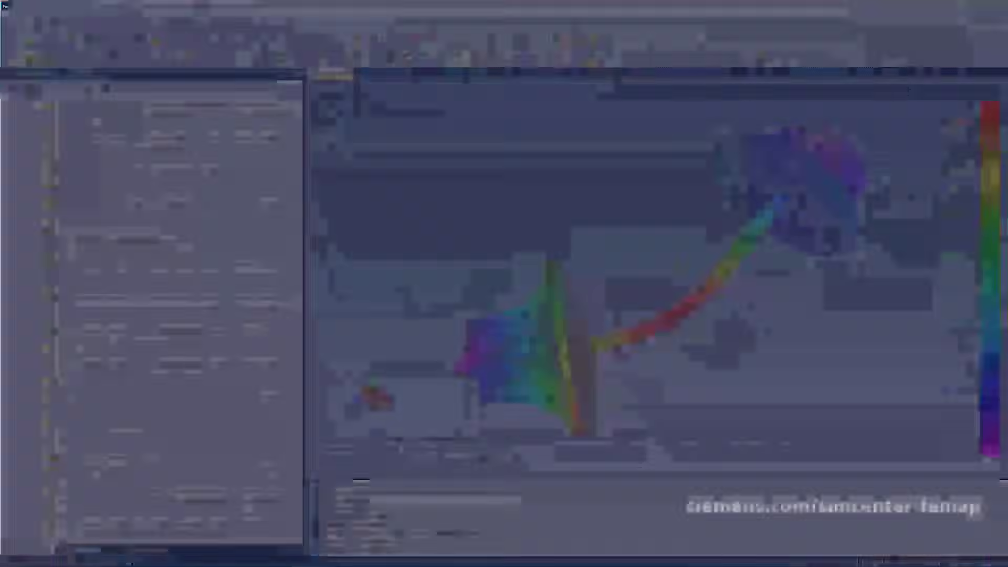